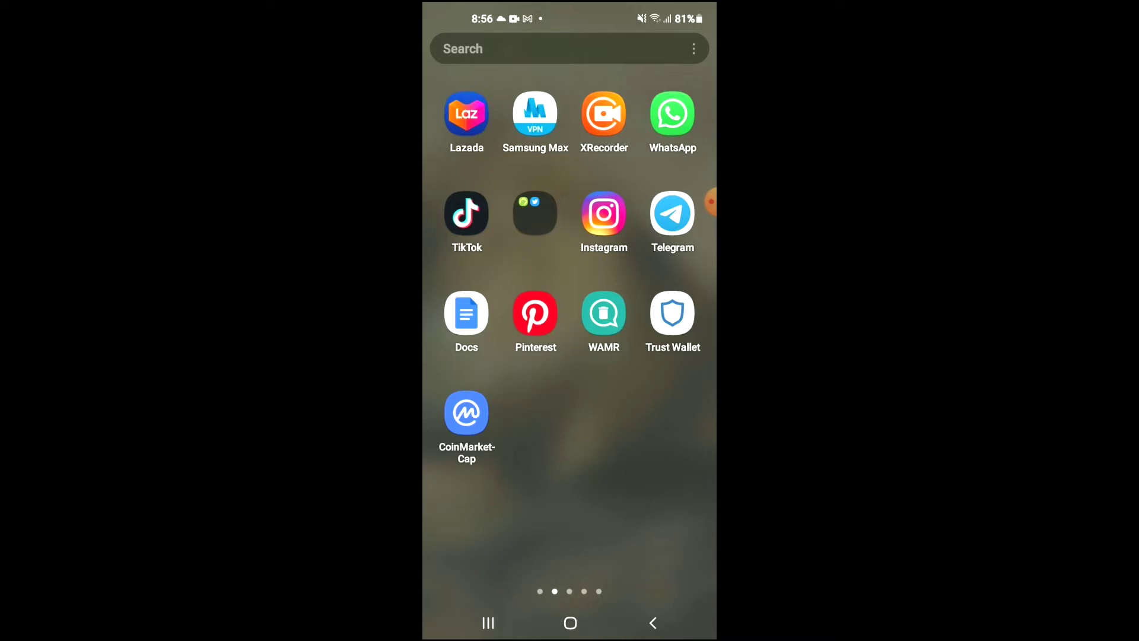
Check Trust Wallet's Ethereum balance (0 ETH), then switch to CoinMarketCap's MetaGameHub DAO page
left_click(672, 313)
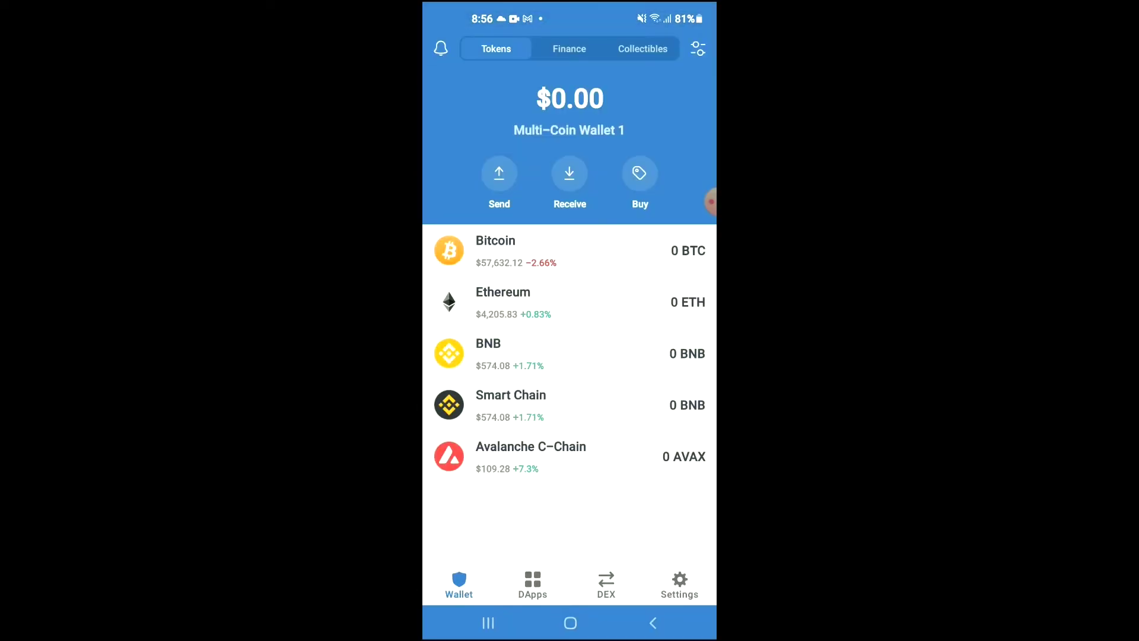
left_click(534, 302)
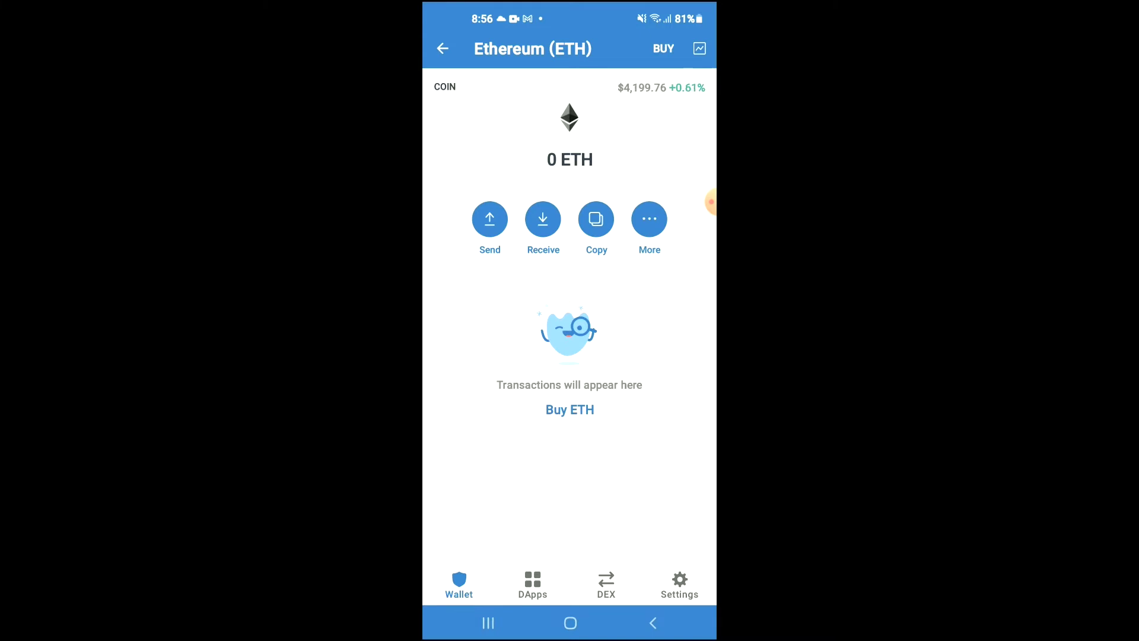
left_click(652, 623)
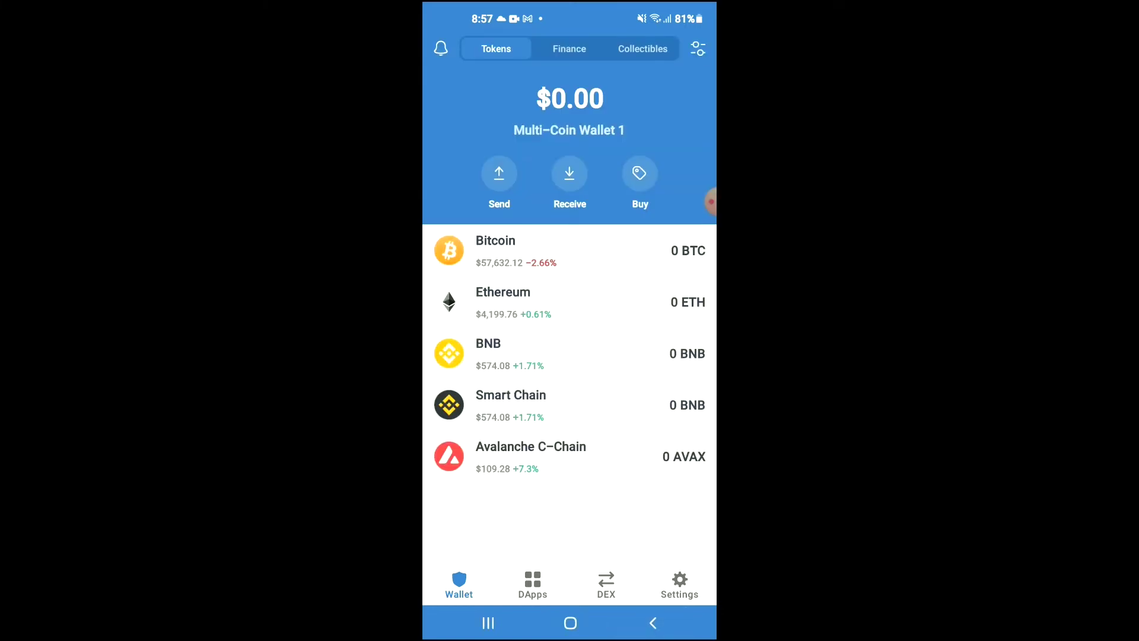
left_click(653, 623)
left_click(466, 412)
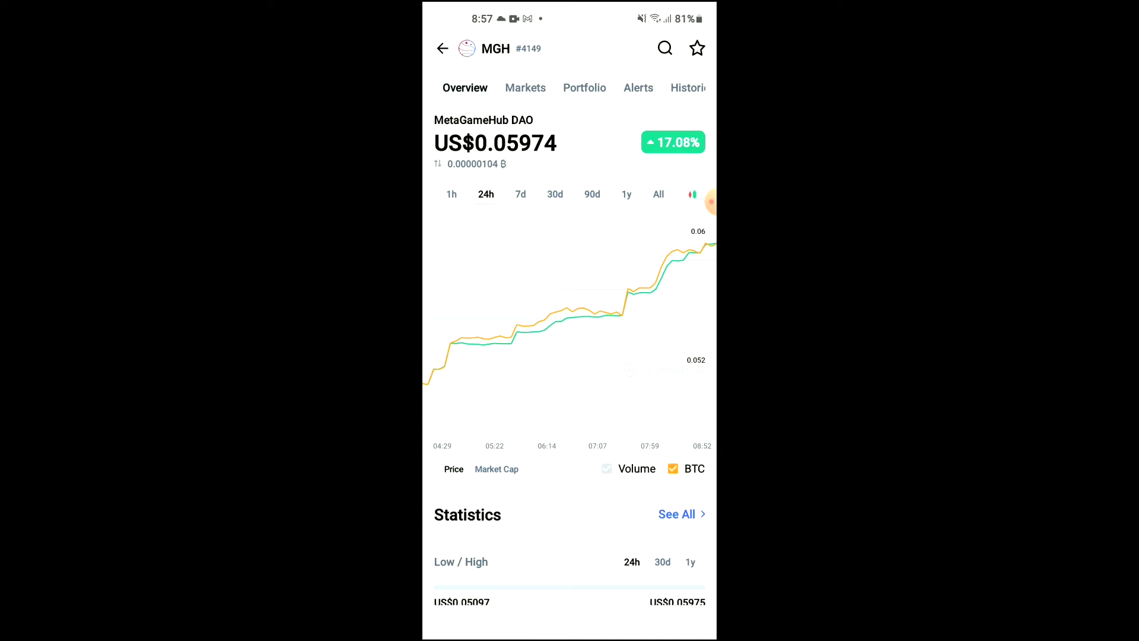
scroll(570, 356, "down", 3)
scroll(569, 356, "down", 2)
scroll(570, 356, "down", 2)
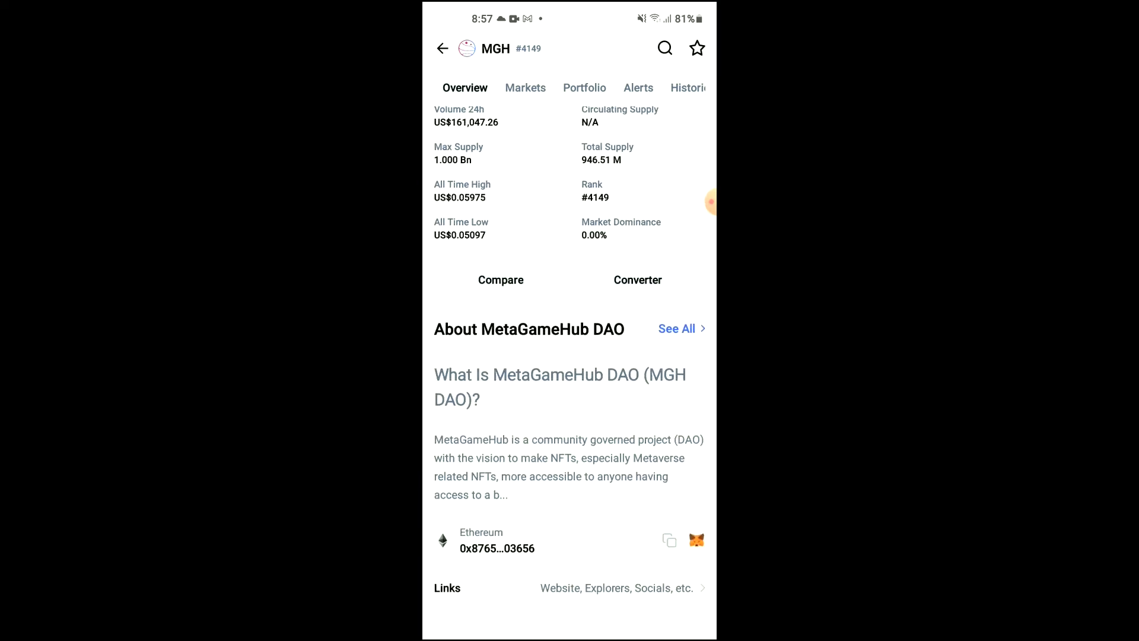
scroll(569, 357, "down", 2)
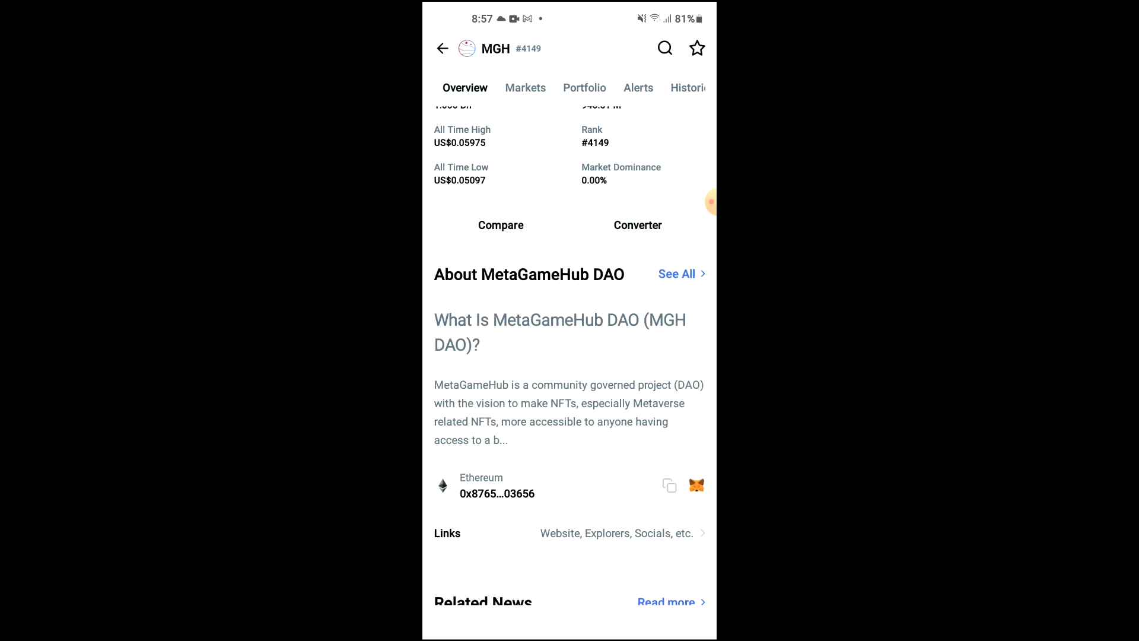
Copy MGH's Ethereum contract address 0x8765…03656 from the About MetaGameHub DAO section
left_click(670, 486)
Return to Trust Wallet via Recent apps to reach Uniswap's ETH swap form
left_click(488, 622)
left_click(570, 280)
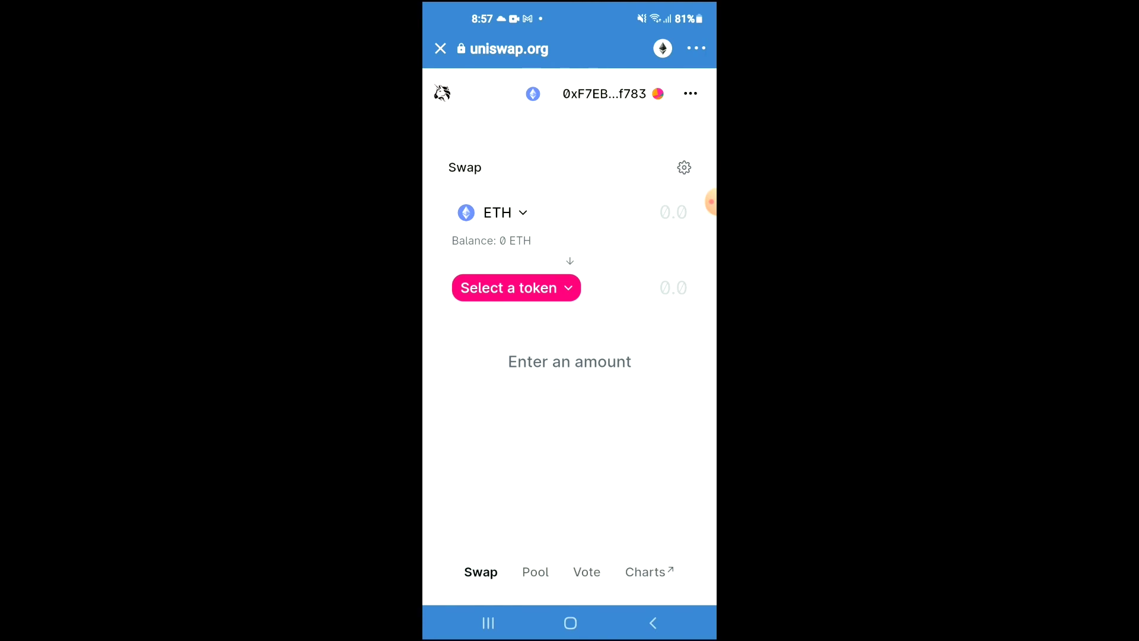
Paste the copied contract address into the token search and import MGH as the output token
left_click(516, 287)
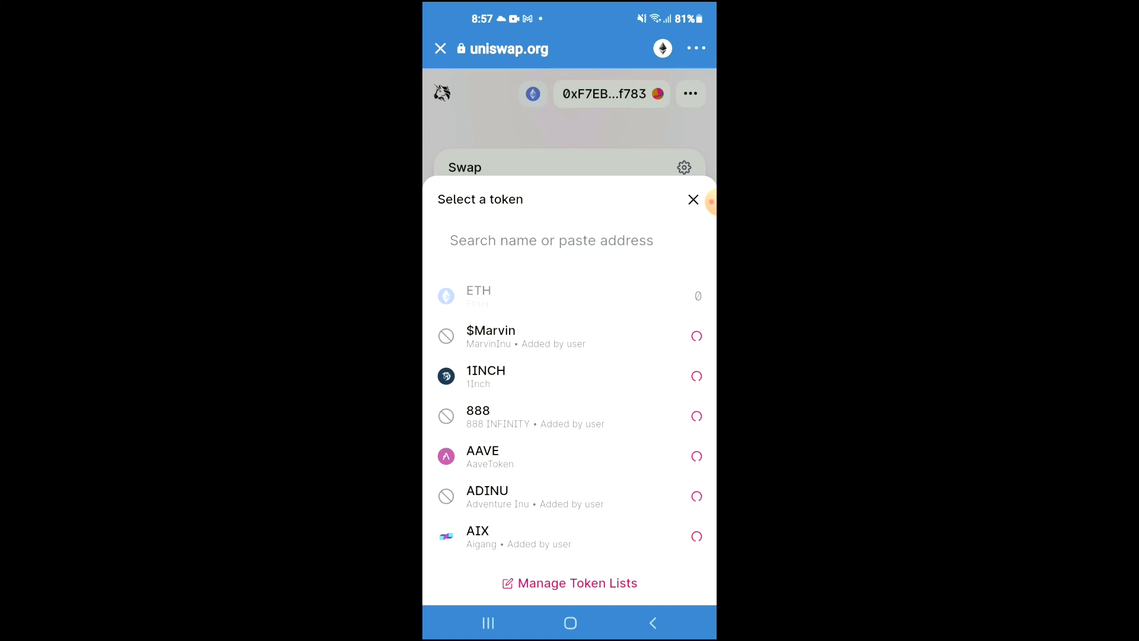
left_click(552, 240)
left_click(570, 353)
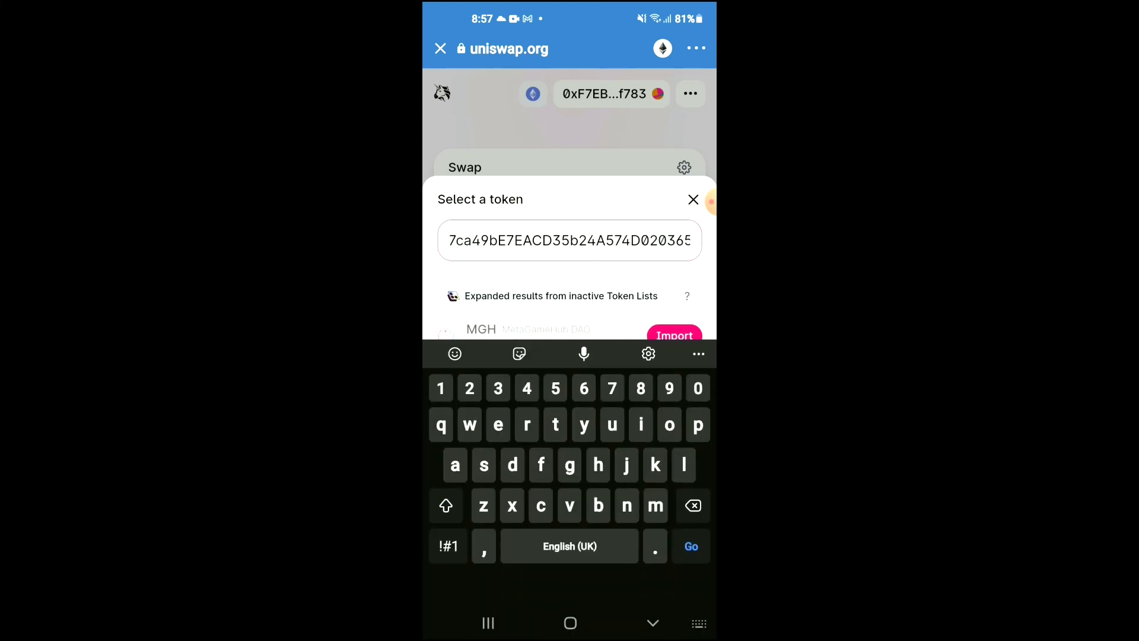
left_click(674, 310)
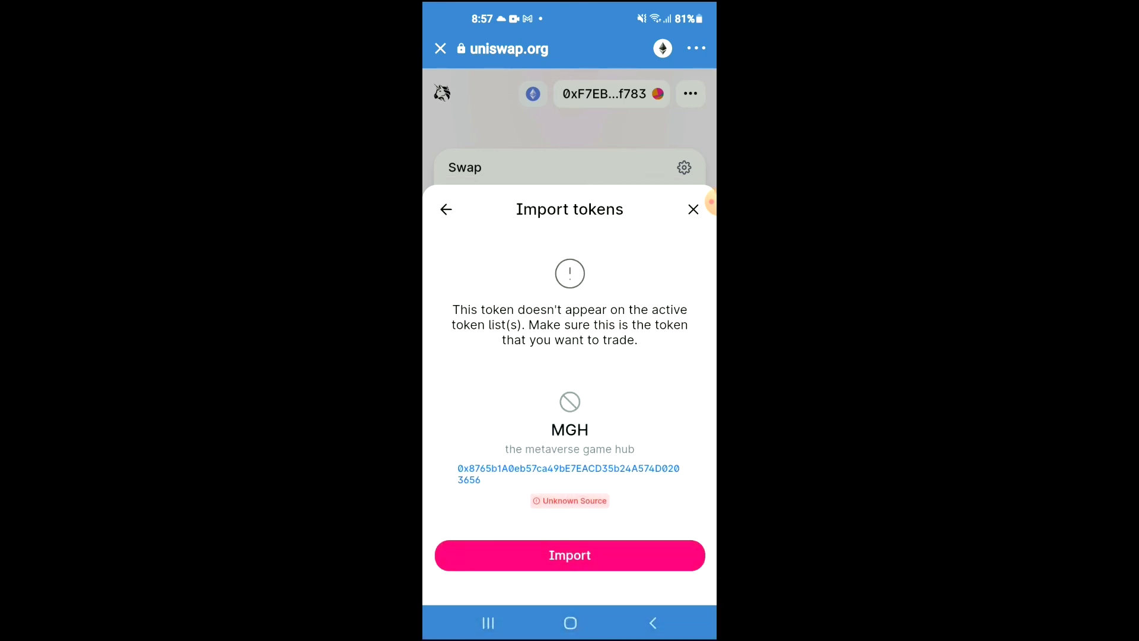
left_click(570, 555)
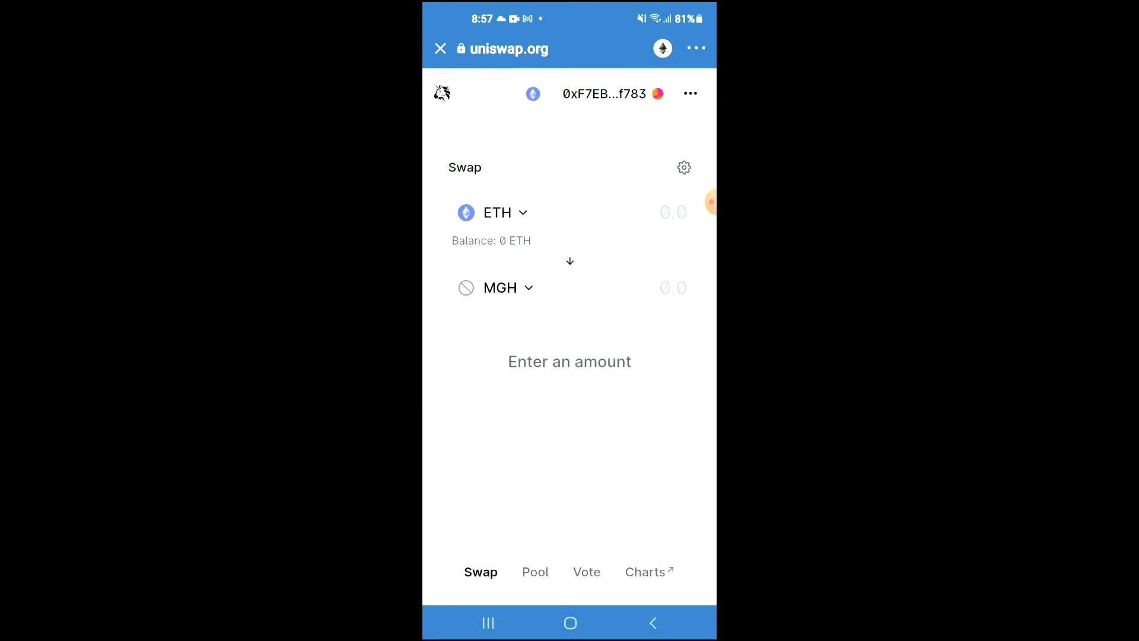